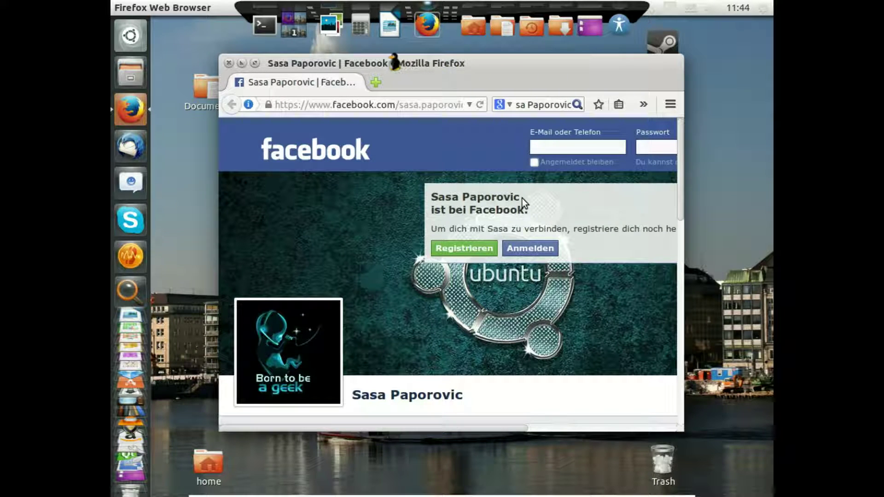
- Select the popup heading name, then open a new blank tab beside the Facebook profile
drag(522, 198, 430, 196)
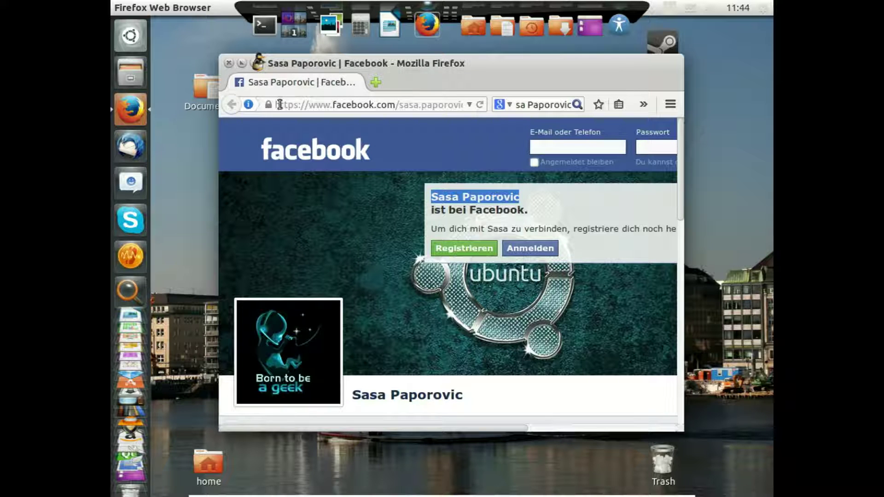
click(377, 83)
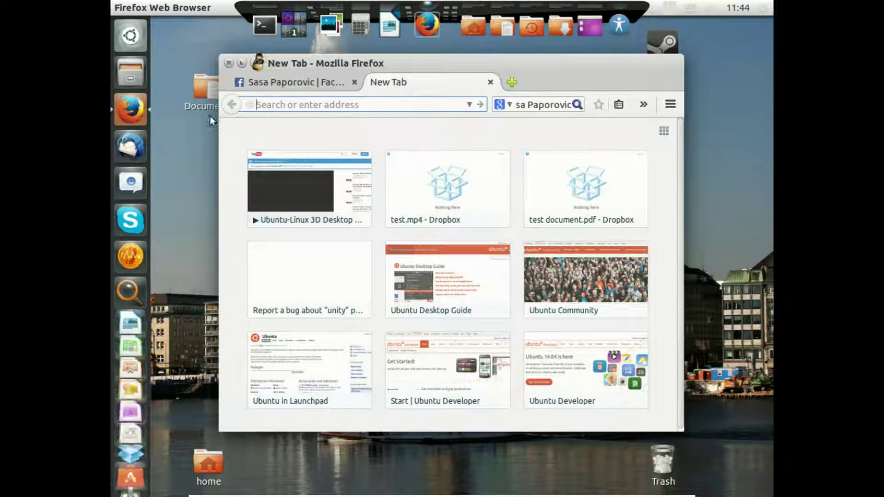
- Replace the old query and search Google for 'ubuntu download'
click(537, 104)
drag(538, 104, 508, 105)
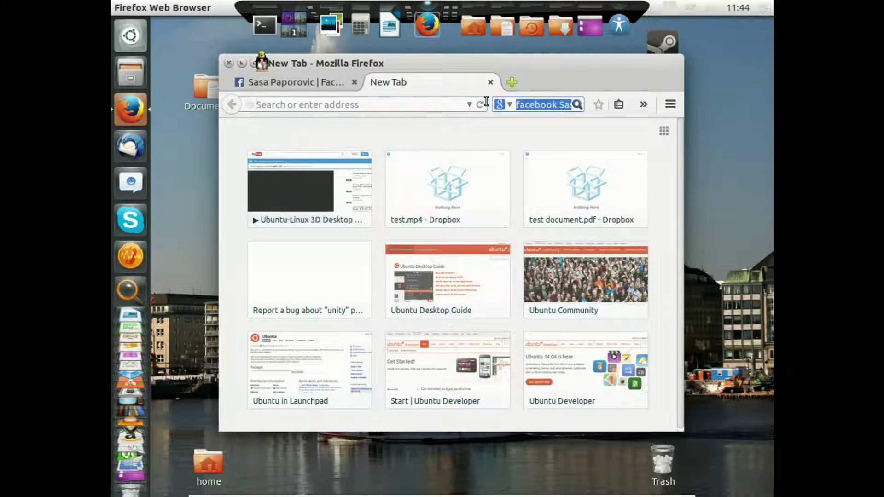
key(BackSpace)
drag(571, 104, 516, 104)
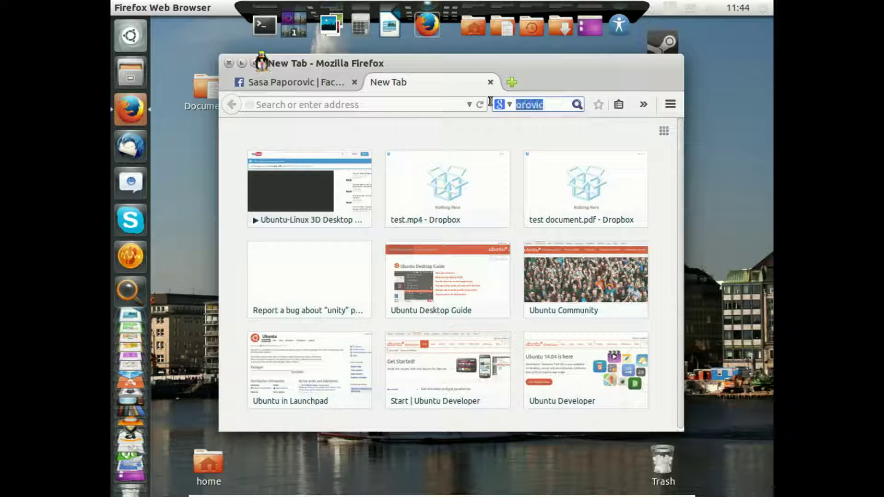
key(BackSpace)
text(ubuntu)
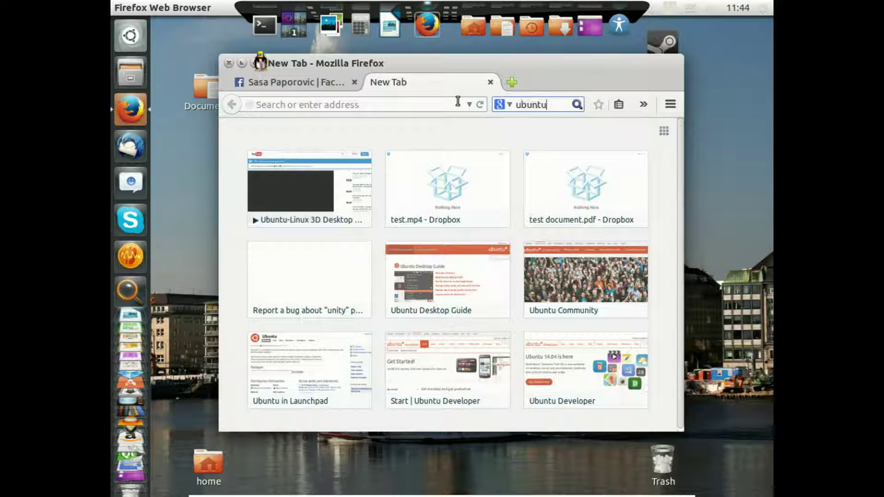
text( download)
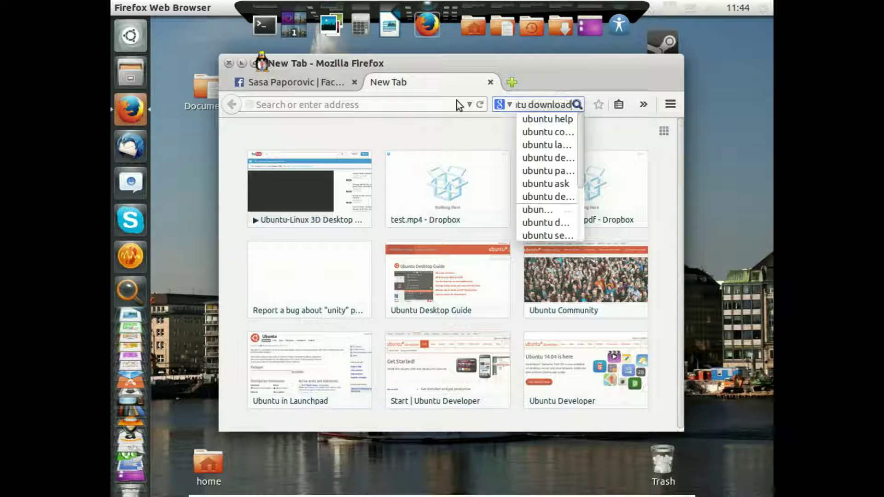
key(Return)
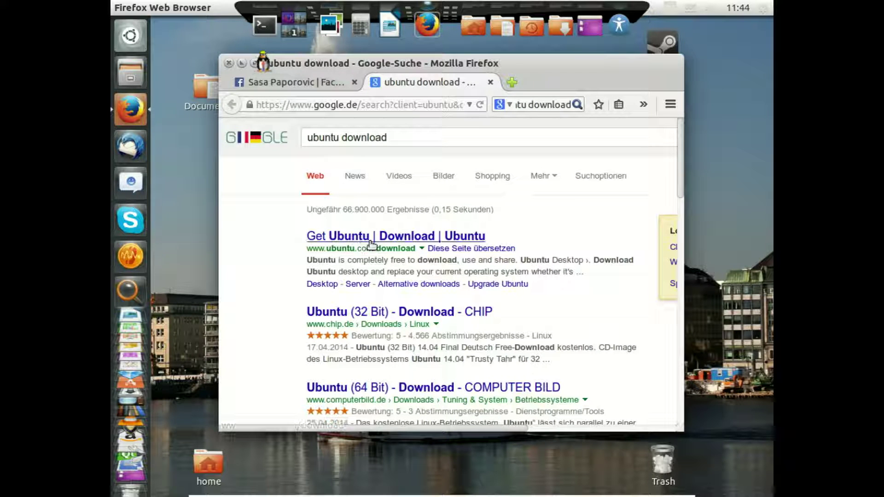
- Open the official Get Ubuntu download page and maximize the browser window
click(440, 238)
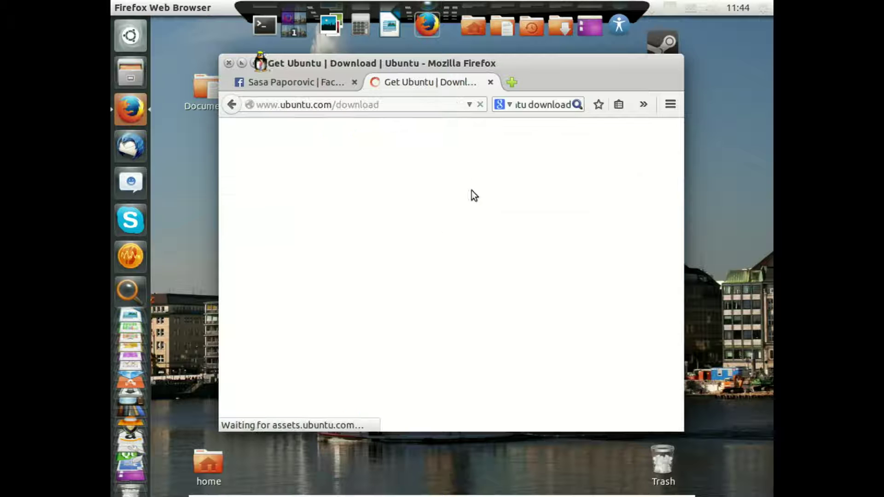
drag(417, 63, 472, 101)
click(311, 102)
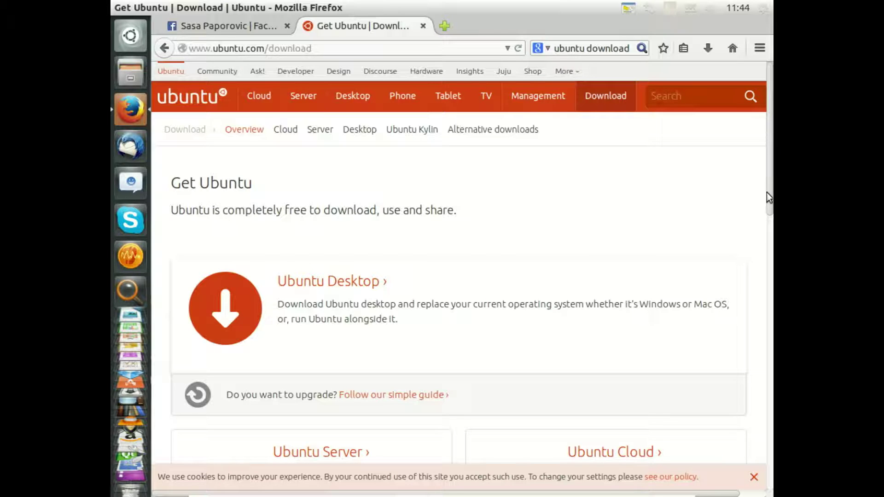
- Go to the Ubuntu Desktop download page offering Ubuntu 14.04 LTS
scroll(767, 195, down, 3)
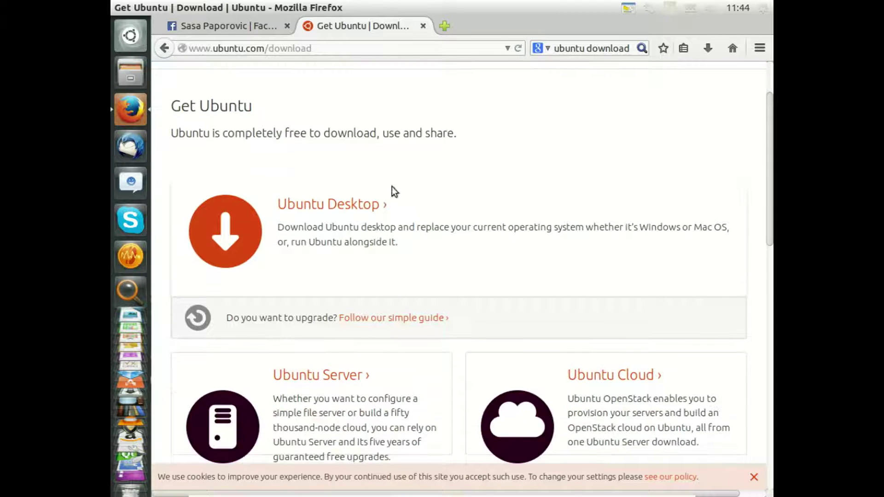
click(332, 207)
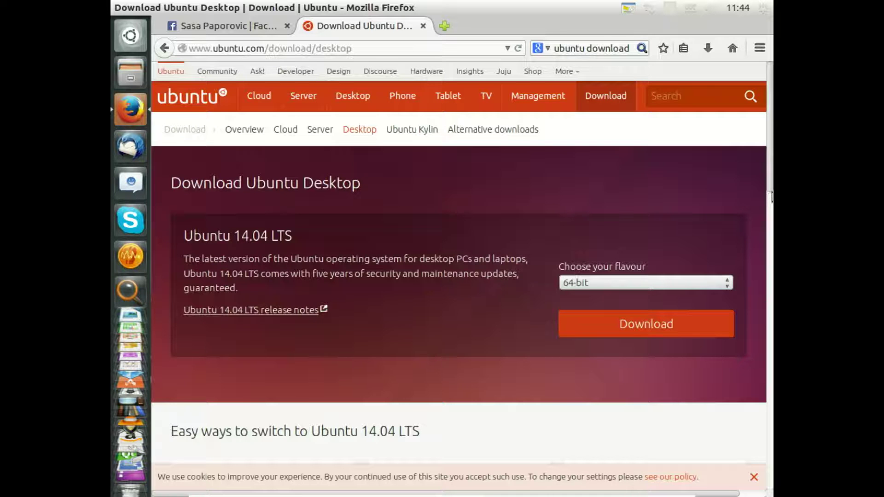
scroll(770, 179, down, 3)
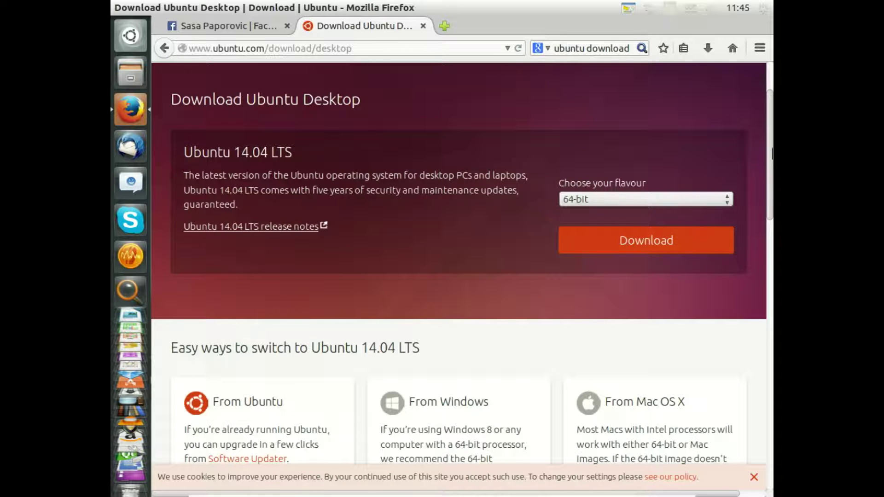
scroll(768, 177, down, 3)
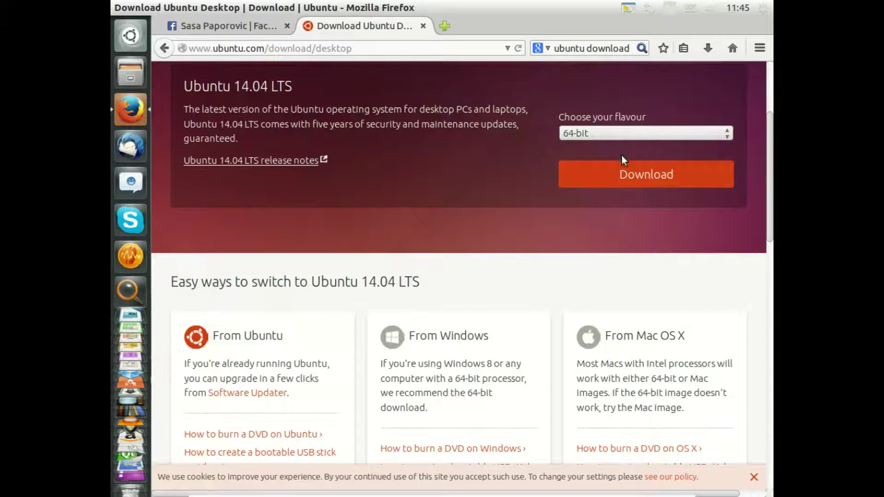
click(587, 134)
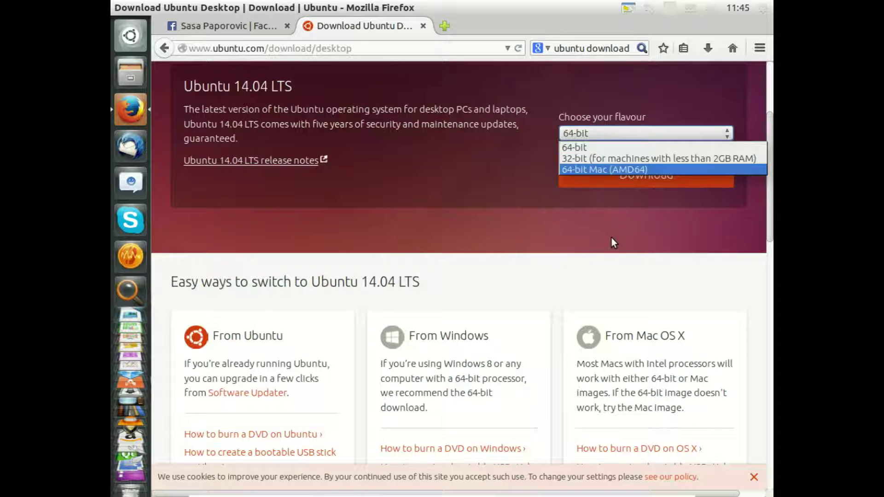
click(594, 238)
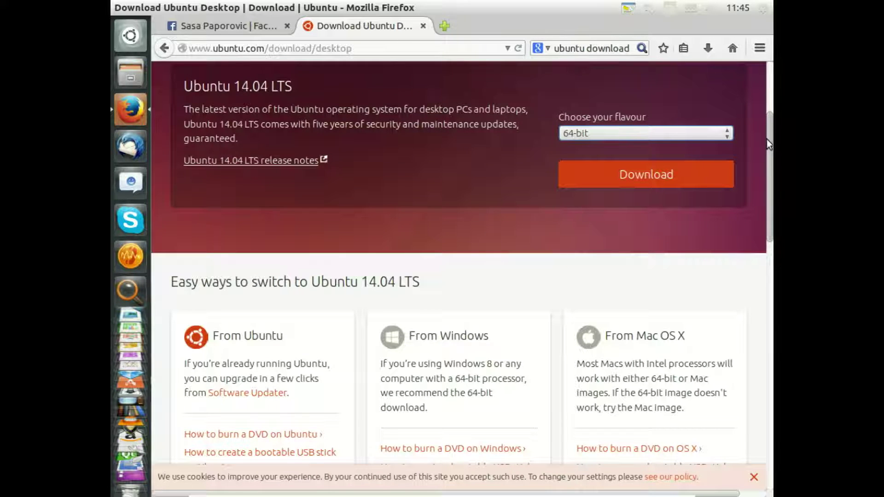
scroll(773, 123, down, 3)
scroll(769, 123, up, 5)
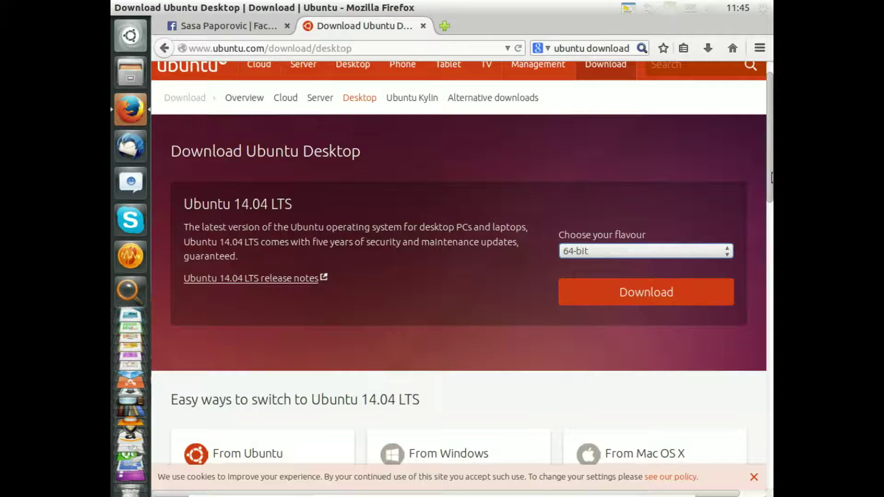
drag(772, 177, 767, 267)
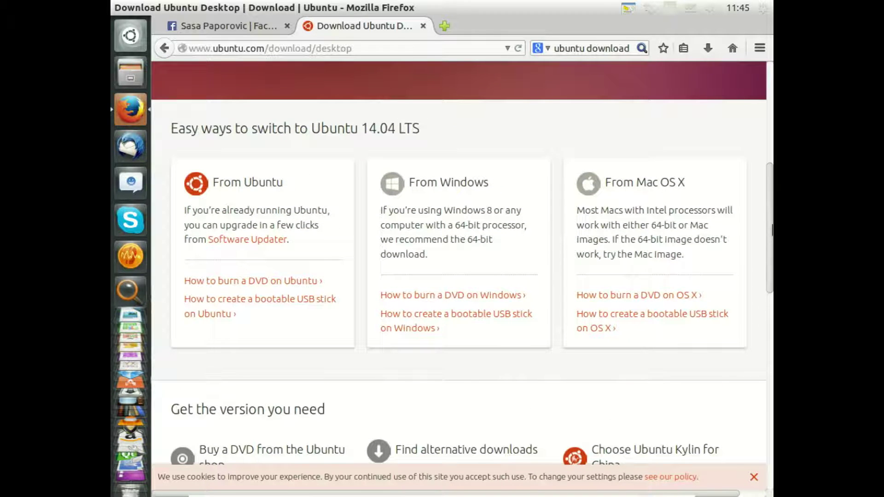
drag(770, 231, 771, 159)
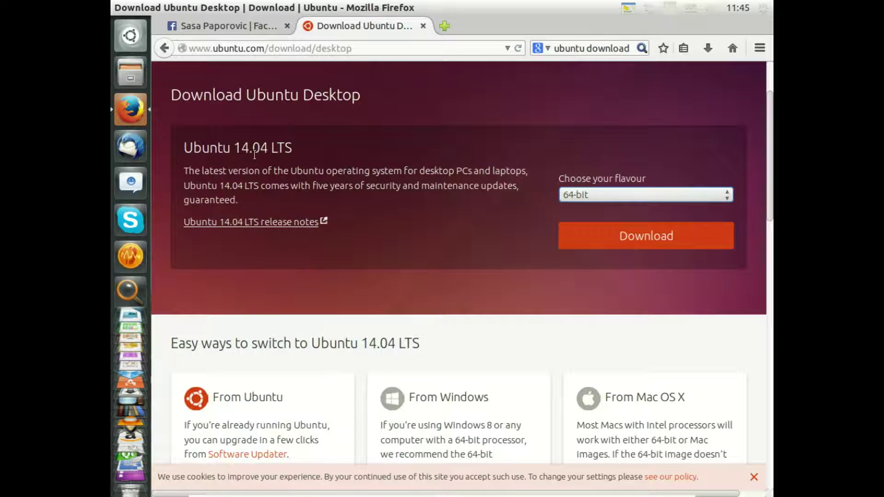
- Request the 64-bit Ubuntu Desktop download and choose 'Not now, take me to the download'
click(613, 238)
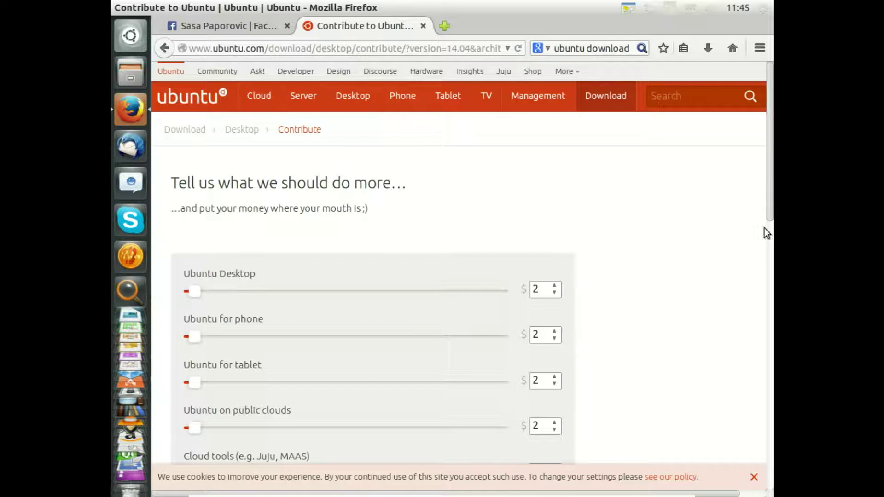
drag(768, 187, 768, 405)
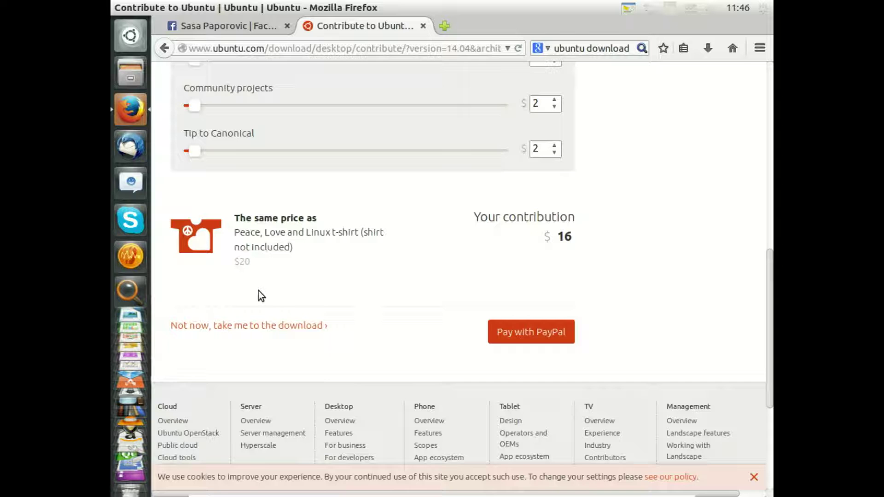
click(253, 330)
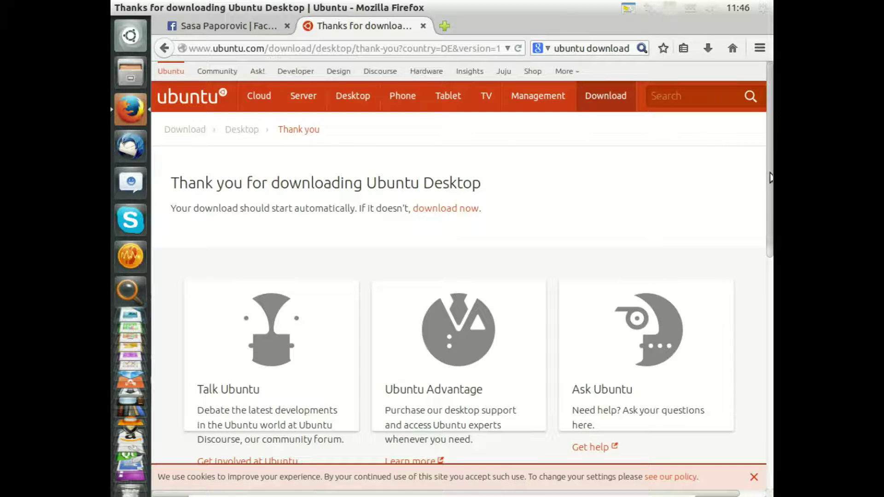
- Move the save prompt for ubuntu-14.04-desktop-amd64.iso (964 MB) aside, then close it
drag(770, 174, 770, 188)
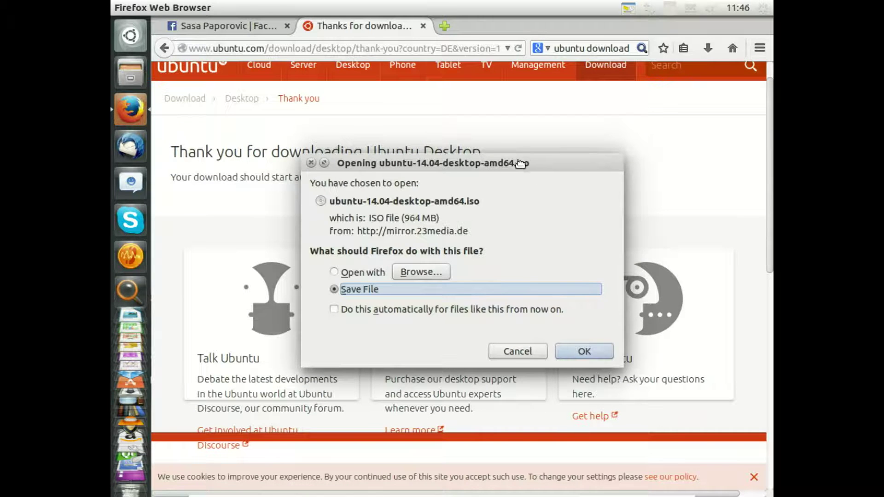
drag(517, 166, 554, 131)
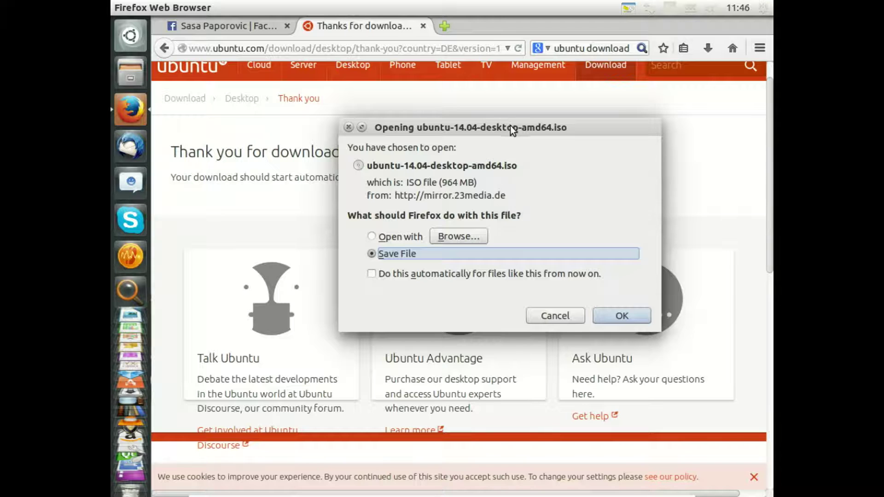
drag(510, 126, 533, 122)
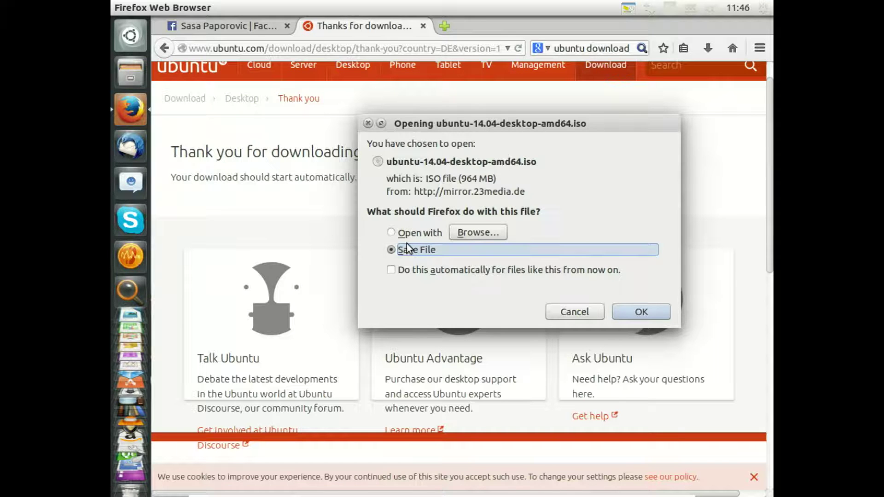
click(572, 313)
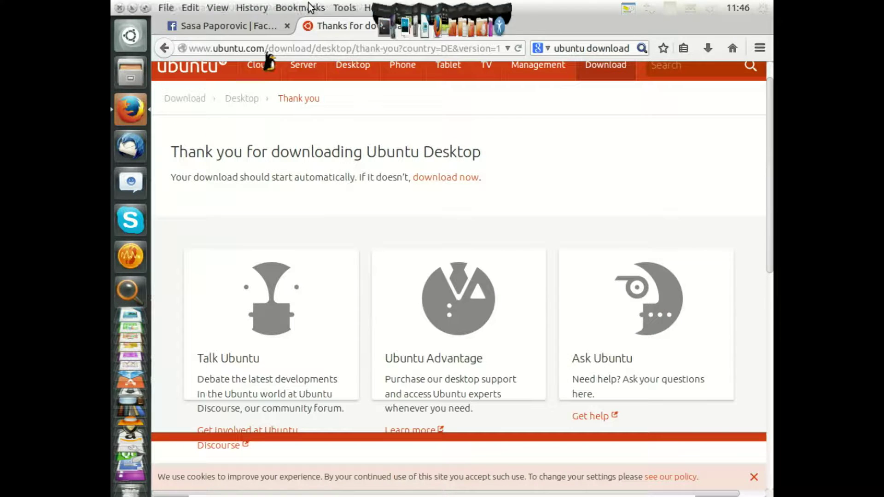
- Open Tools > Add-ons and enter 'downthemall' in the add-on search box
mouse_move(355, 67)
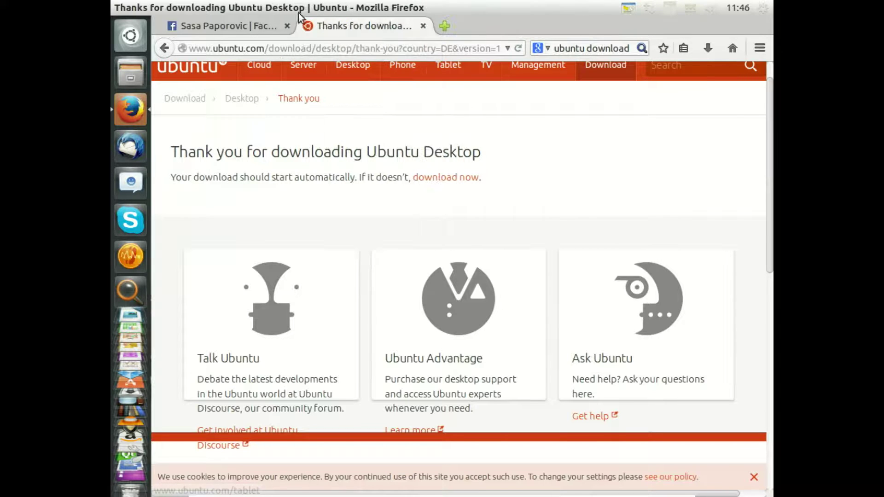
click(235, 7)
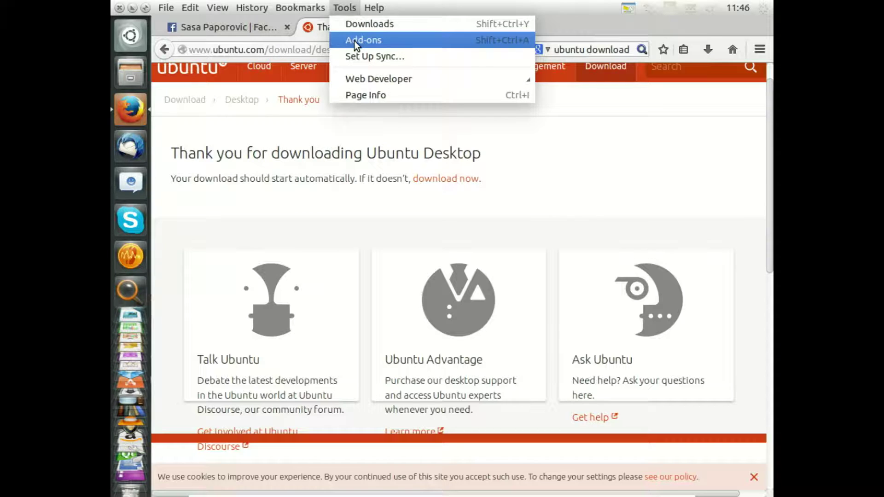
click(357, 40)
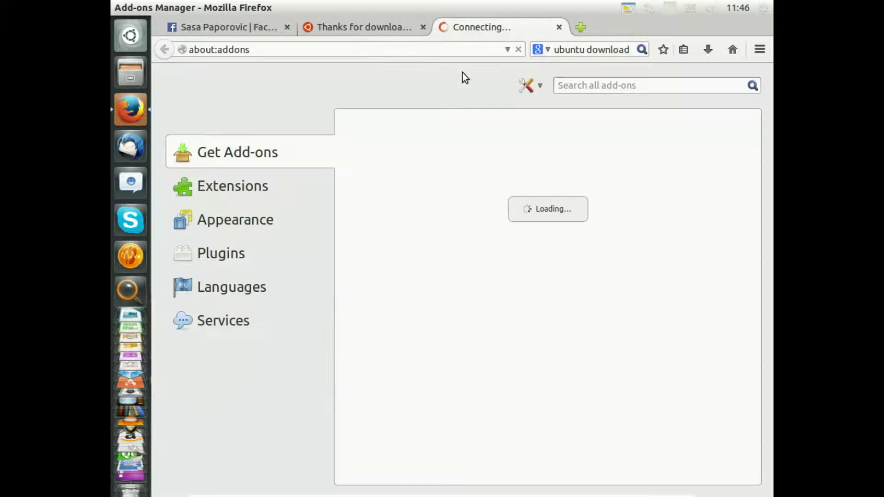
click(631, 85)
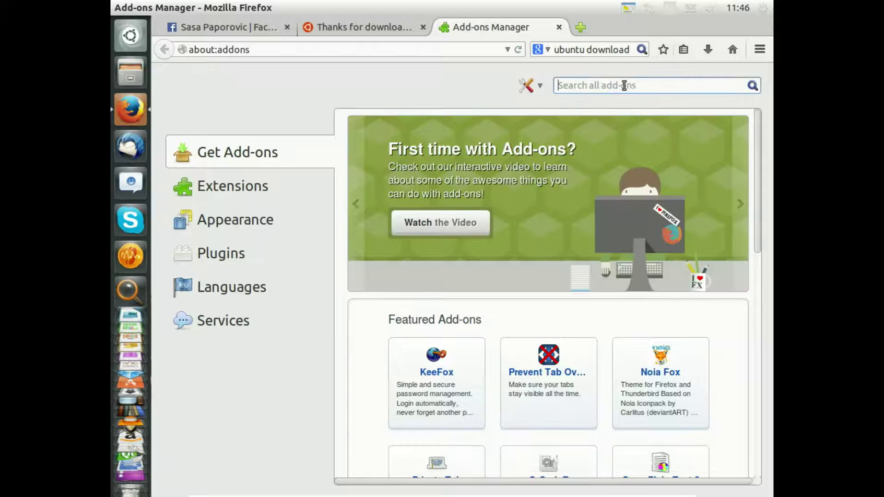
text(downthemall)
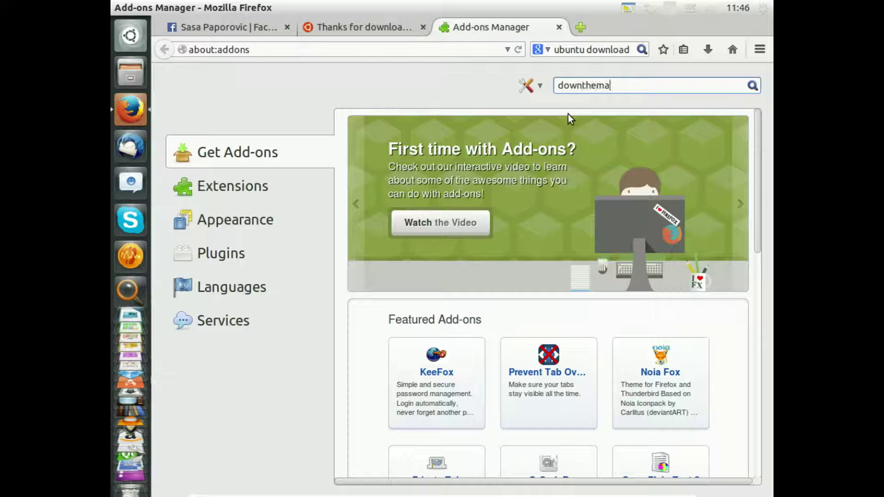
- Search for downthemall, install DownThemAll! 2.0.17, and restart Firefox
click(752, 86)
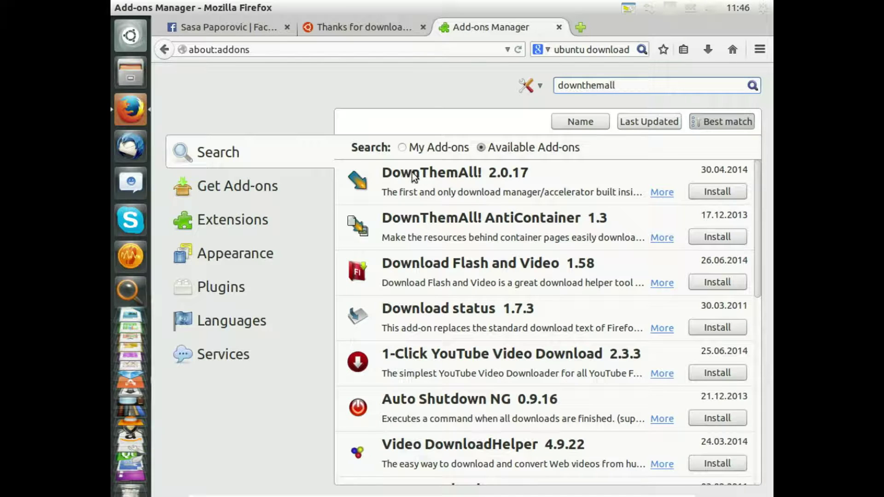
click(466, 178)
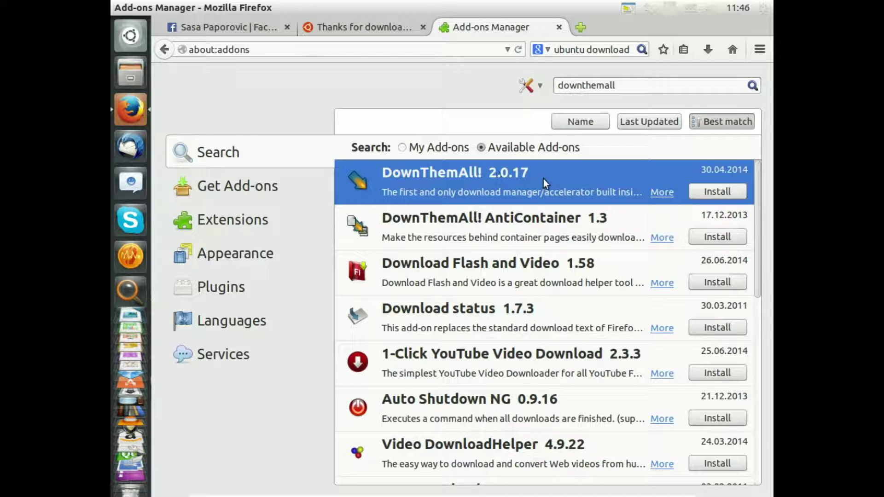
click(714, 190)
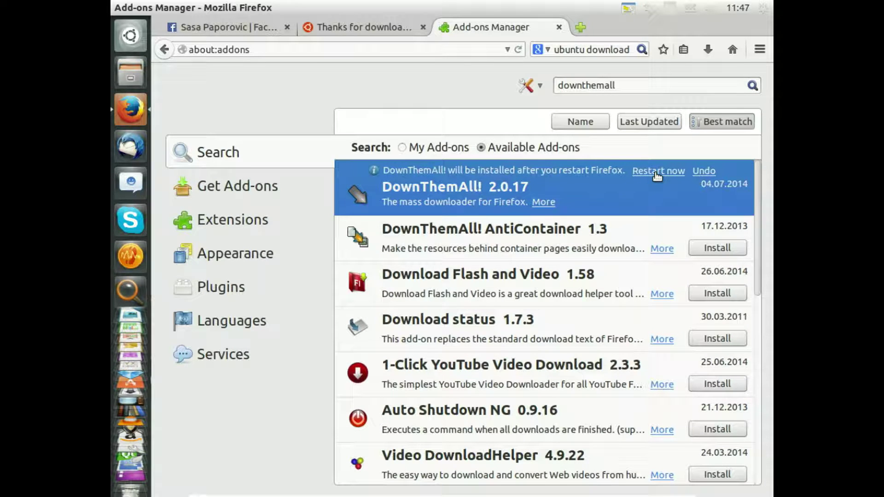
click(657, 172)
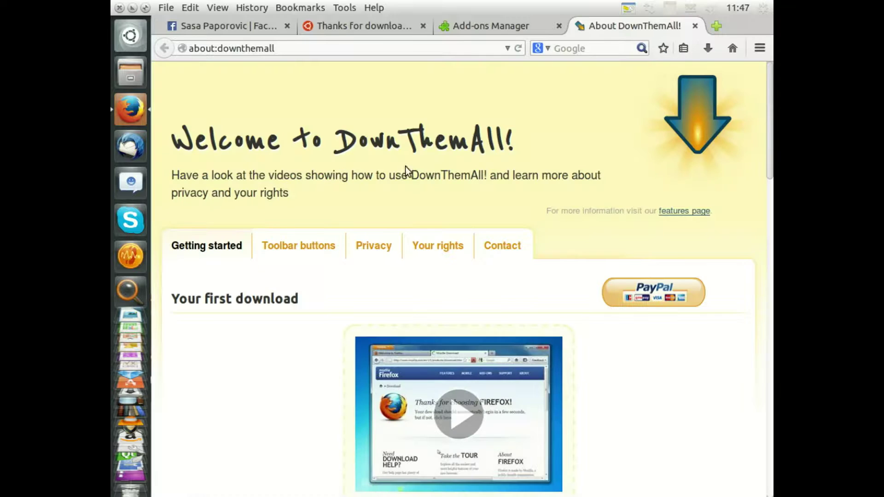
- Close the About DownThemAll! welcome tab and the Add-ons Manager tab
click(695, 26)
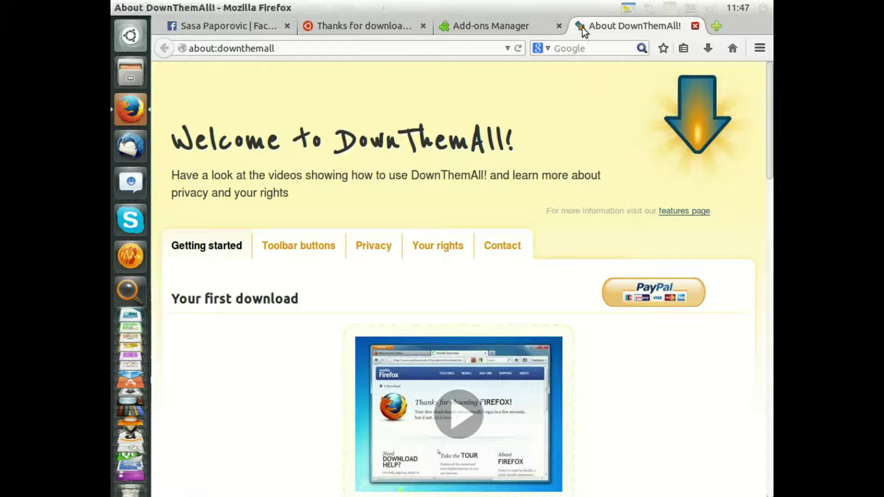
click(560, 26)
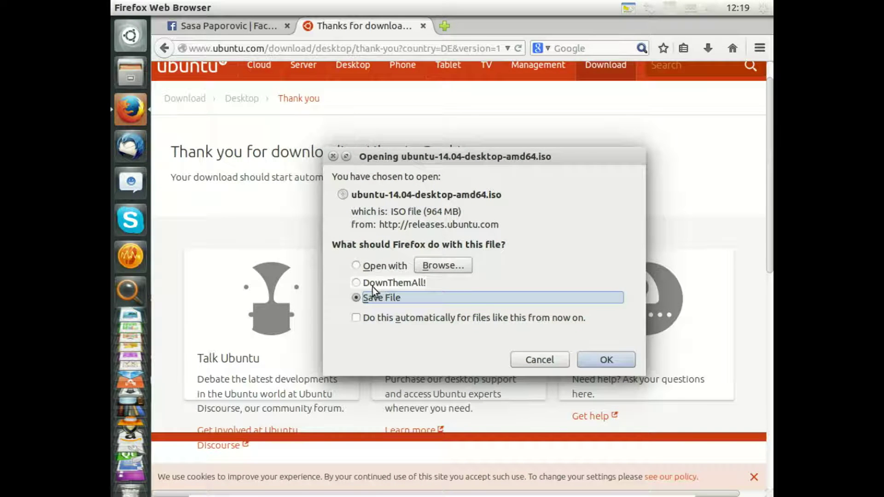
- Send the ISO download to DownThemAll! and set its checksum type to SHA256
click(356, 283)
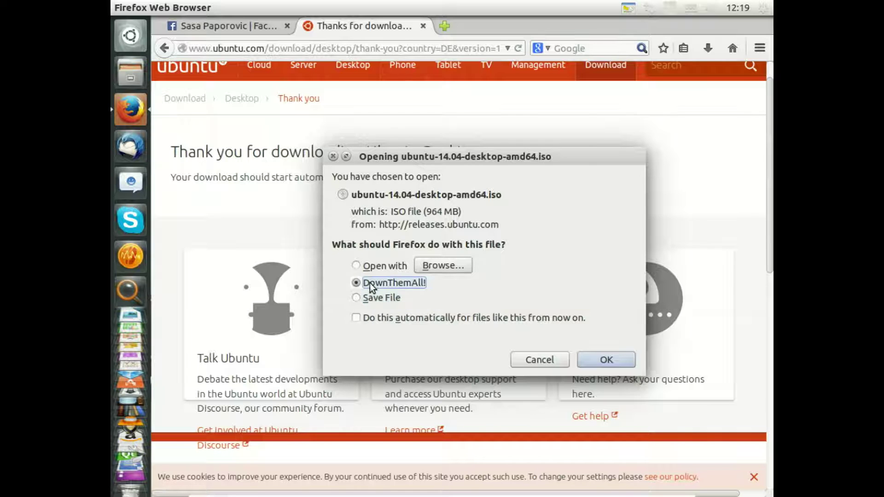
click(604, 359)
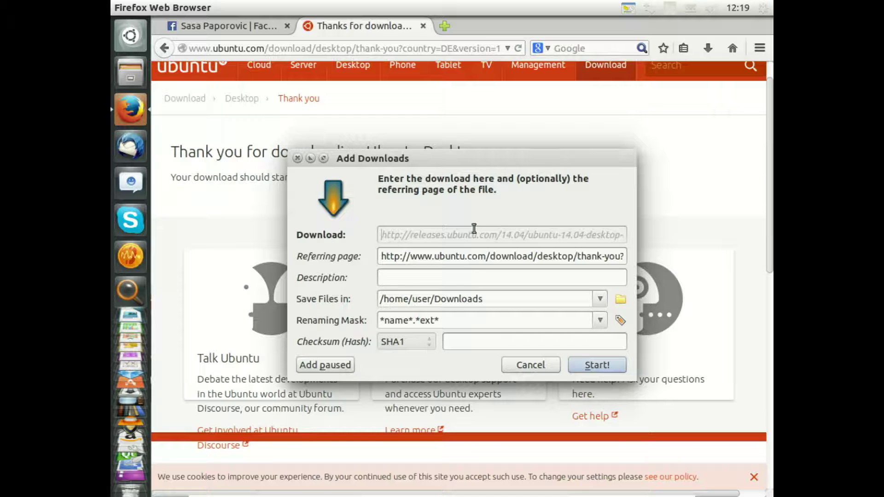
drag(496, 165, 498, 122)
click(428, 301)
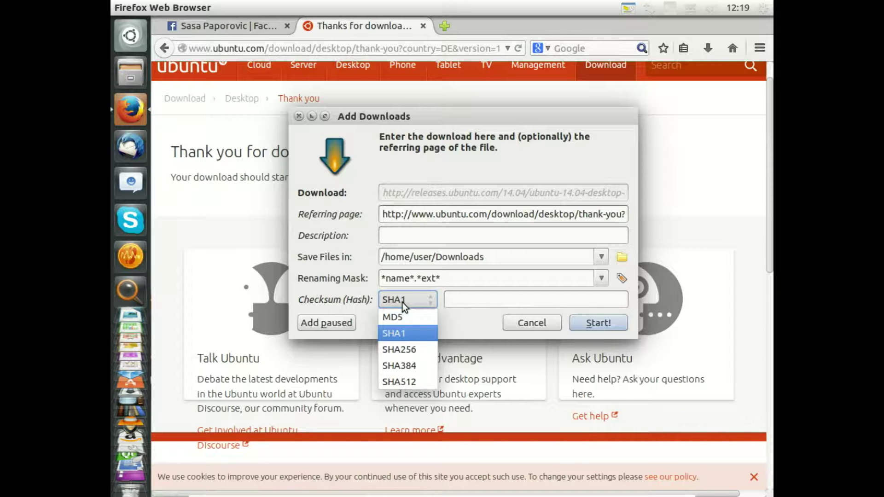
click(395, 349)
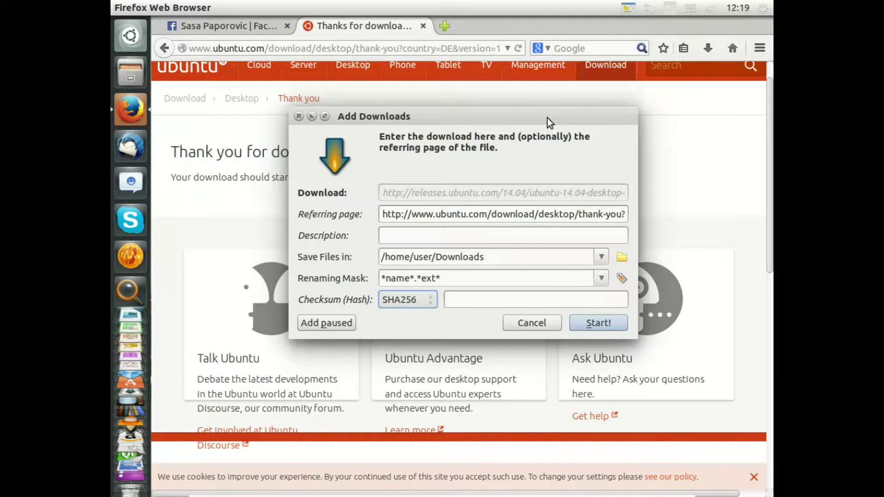
drag(547, 118, 498, 119)
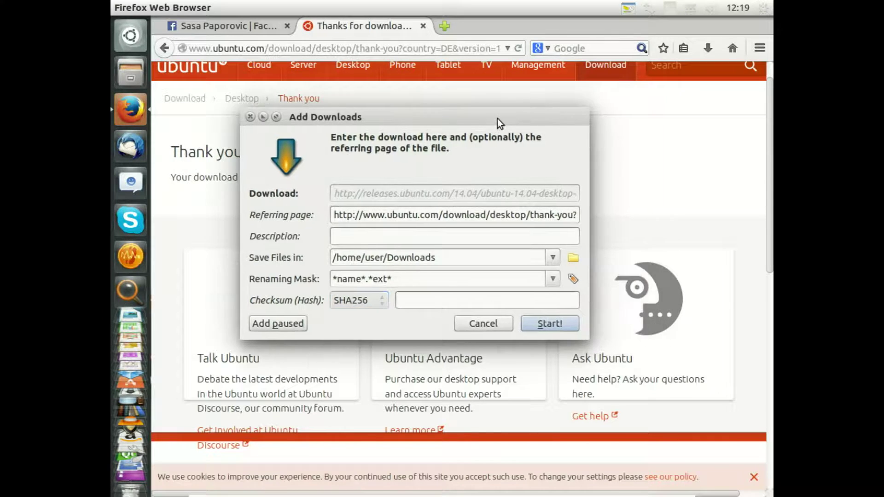
- Start the DownThemAll! download, close its window, and switch to another desktop workspace
click(545, 324)
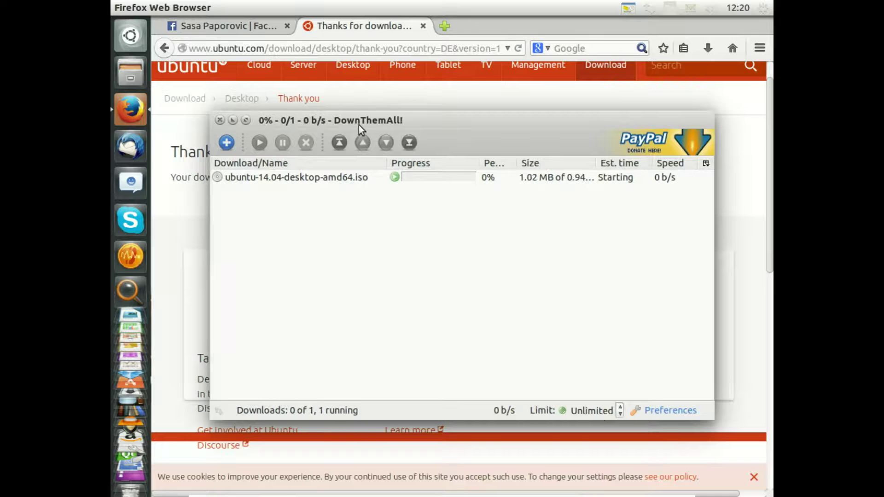
drag(409, 132, 411, 131)
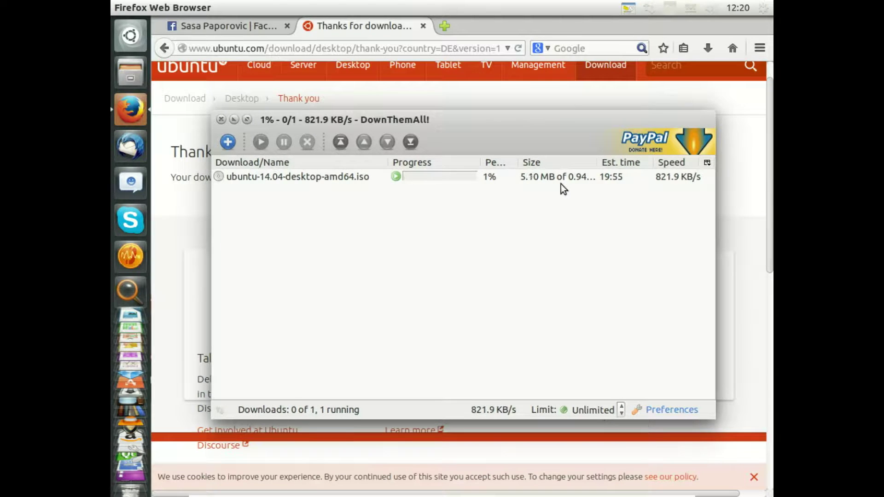
click(230, 120)
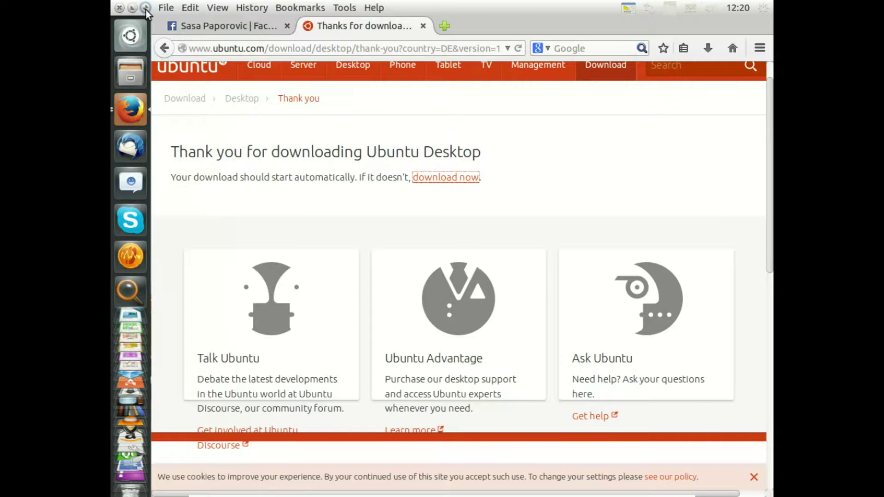
click(145, 9)
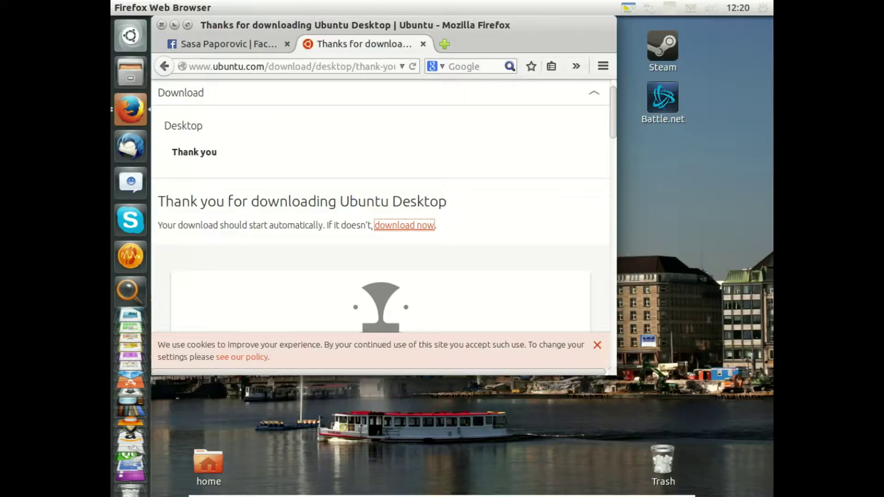
key(ctrl+alt+Right)
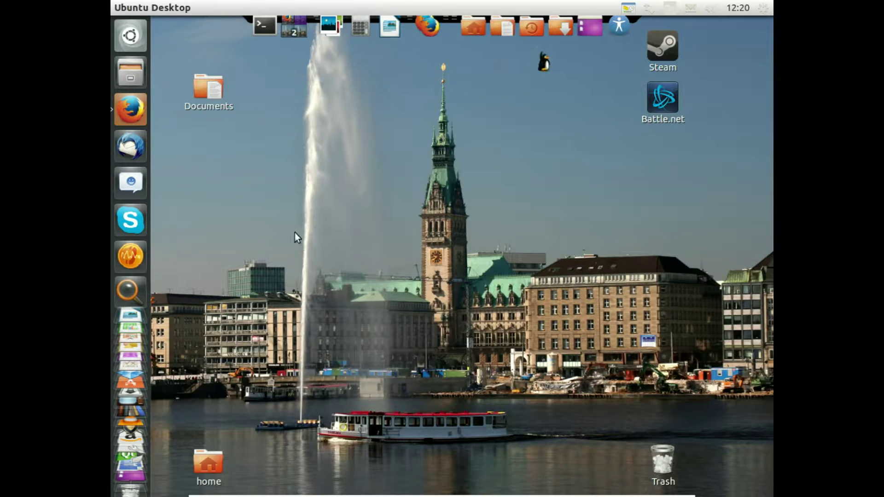
- Browse to the Downloads folder showing the partial ubuntu-14.04-desktop-amd64.iso .dtapart file
click(131, 73)
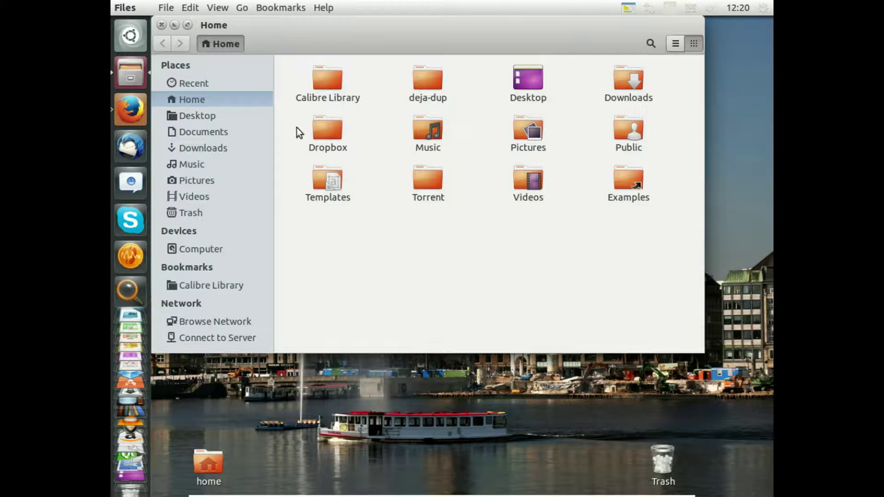
click(206, 151)
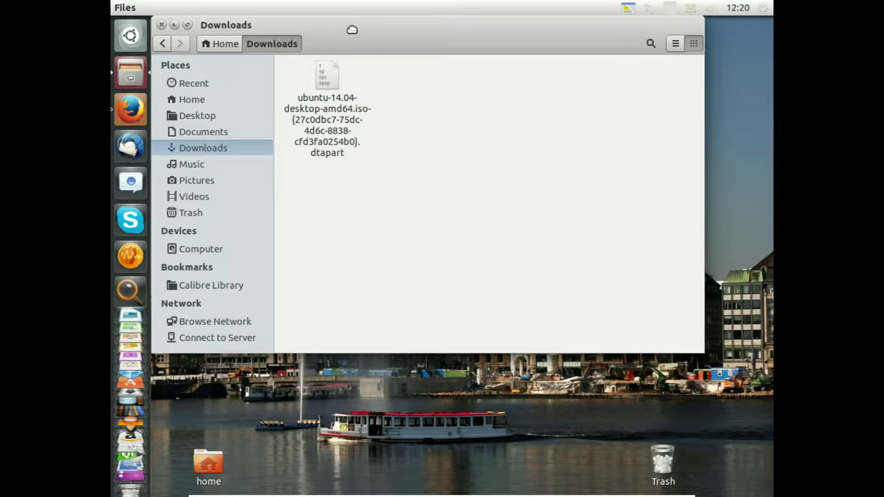
drag(348, 25, 408, 90)
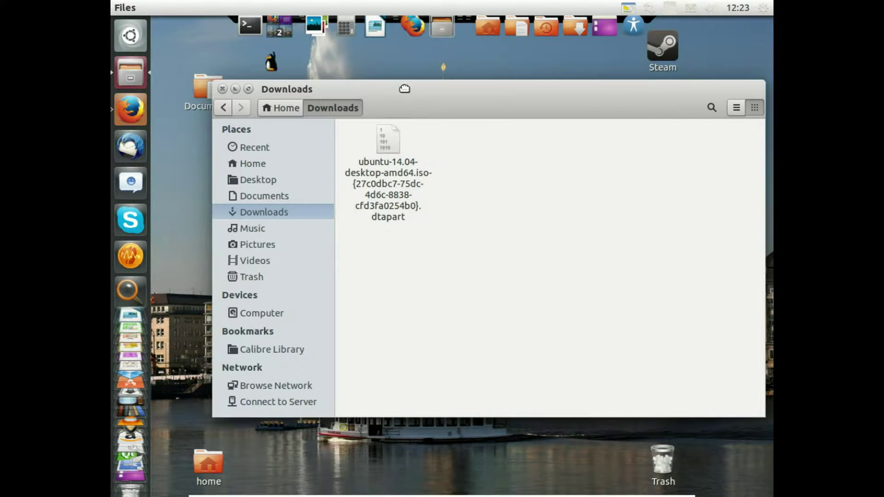
drag(404, 88, 402, 87)
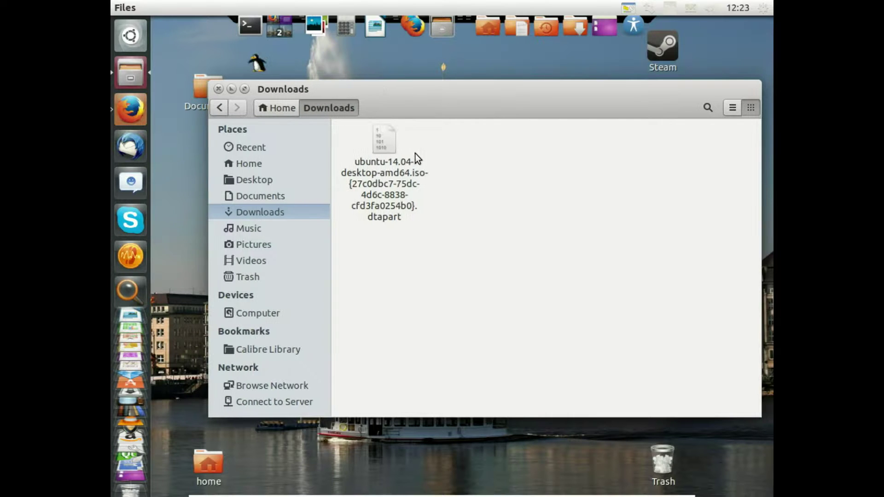